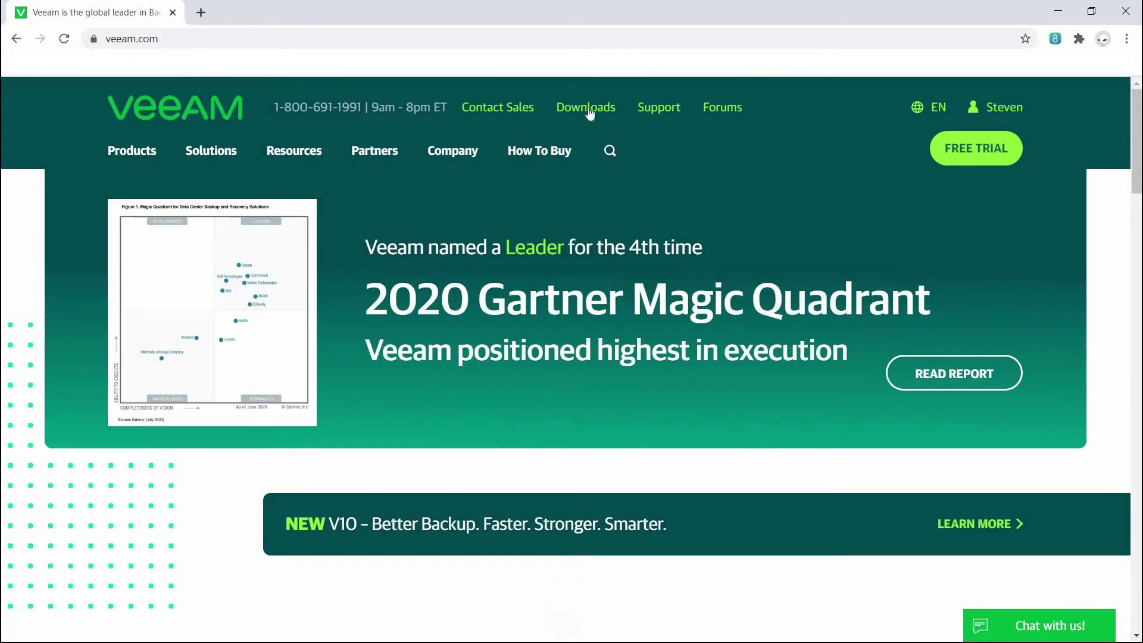
# Step: Go to the Veeam Downloads page and scroll down to the free products
pyautogui.click(575, 109)
pyautogui.scroll(-4, 1110, 275)
pyautogui.scroll(-4, 1098, 349)
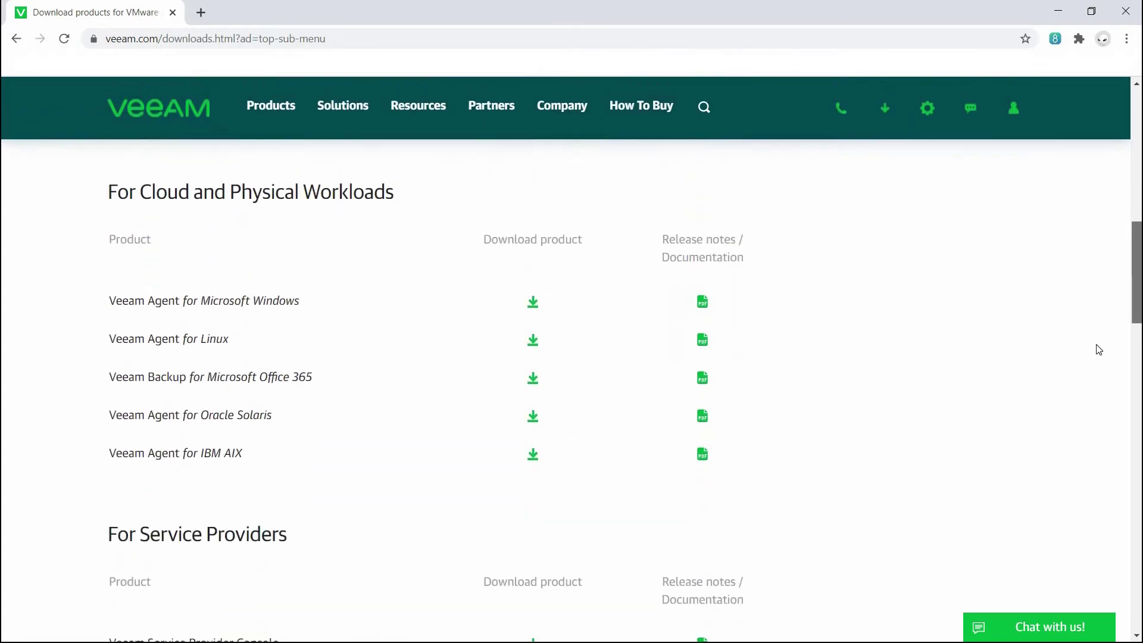
pyautogui.scroll(-4, 1098, 387)
pyautogui.scroll(-2, 1098, 398)
pyautogui.scroll(-1, 952, 381)
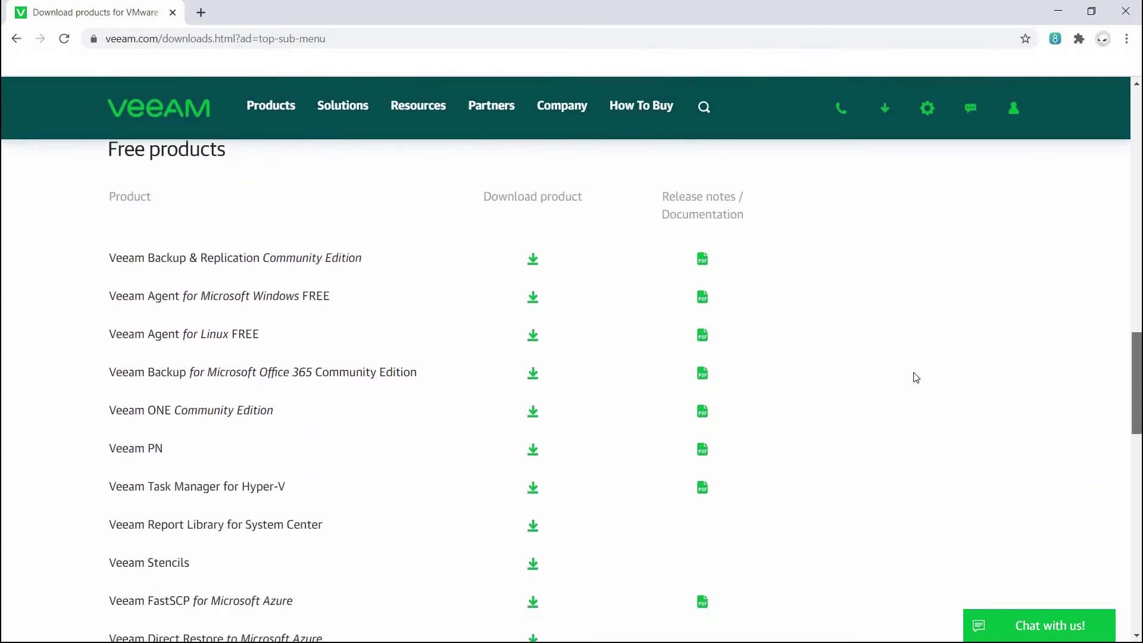
# Step: Open the Community Edition download page (version 10.0.1.4854, 3.7 GB) and scroll to Download
pyautogui.click(533, 262)
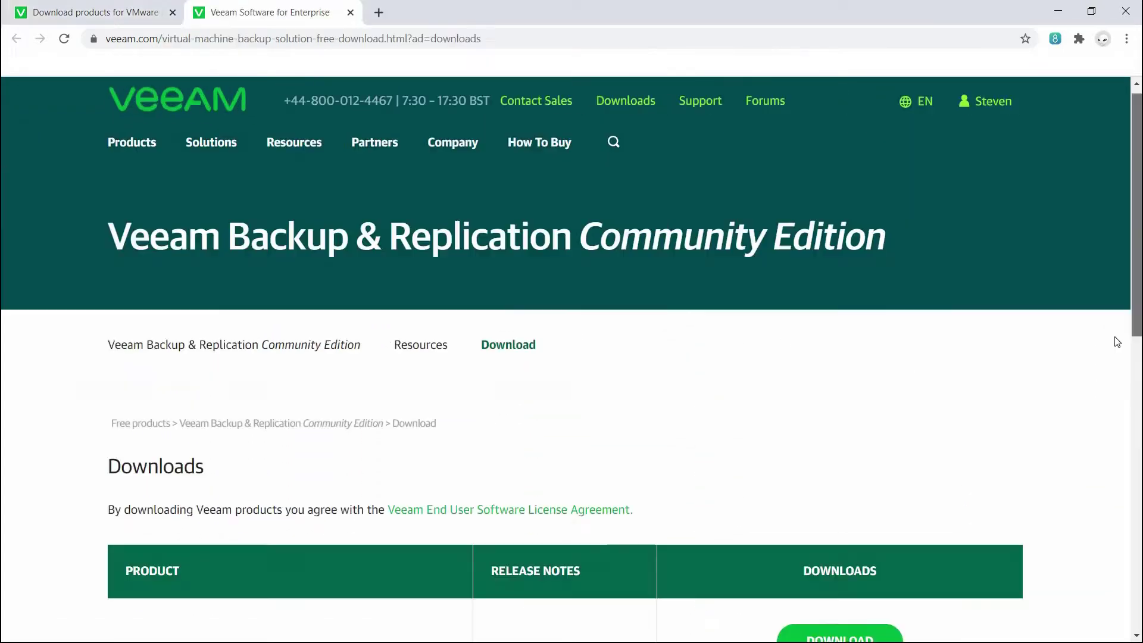
pyautogui.scroll(-3, 1112, 346)
pyautogui.scroll(-3, 1112, 349)
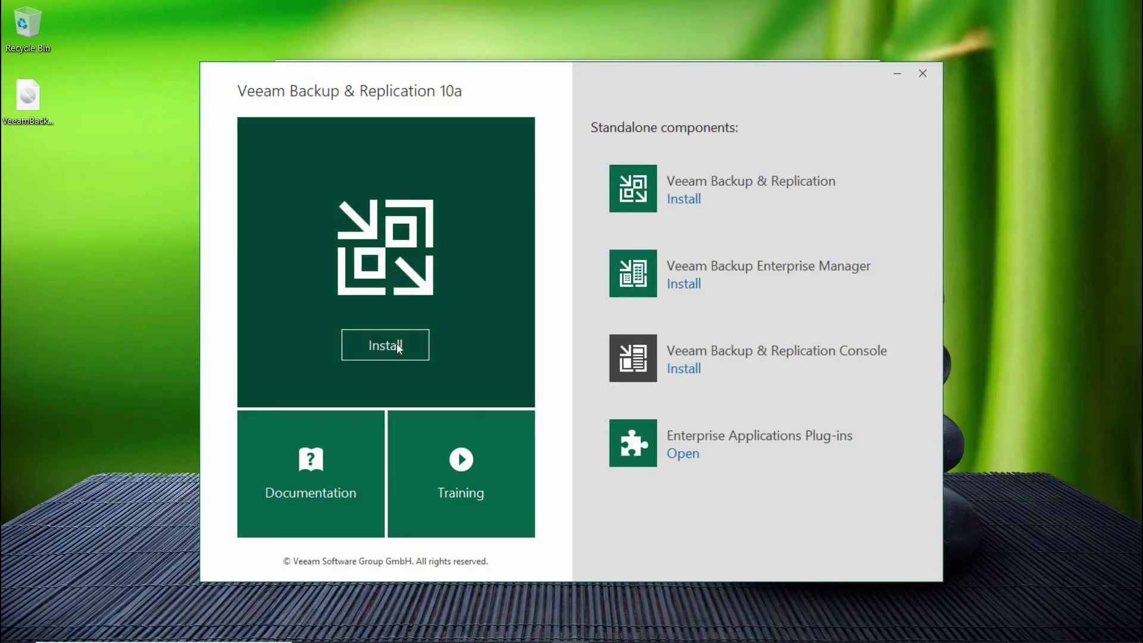
# Step: Accept the licenses and install with default ports and the existing VEEAMSQL2016 SQL instance
pyautogui.click(395, 345)
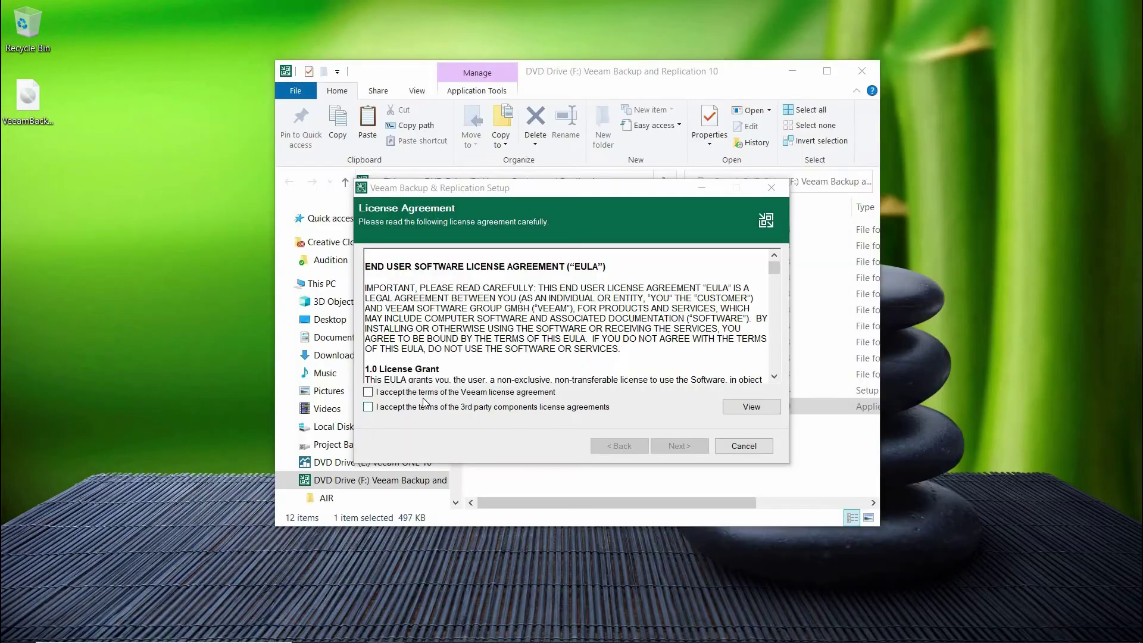
pyautogui.click(693, 449)
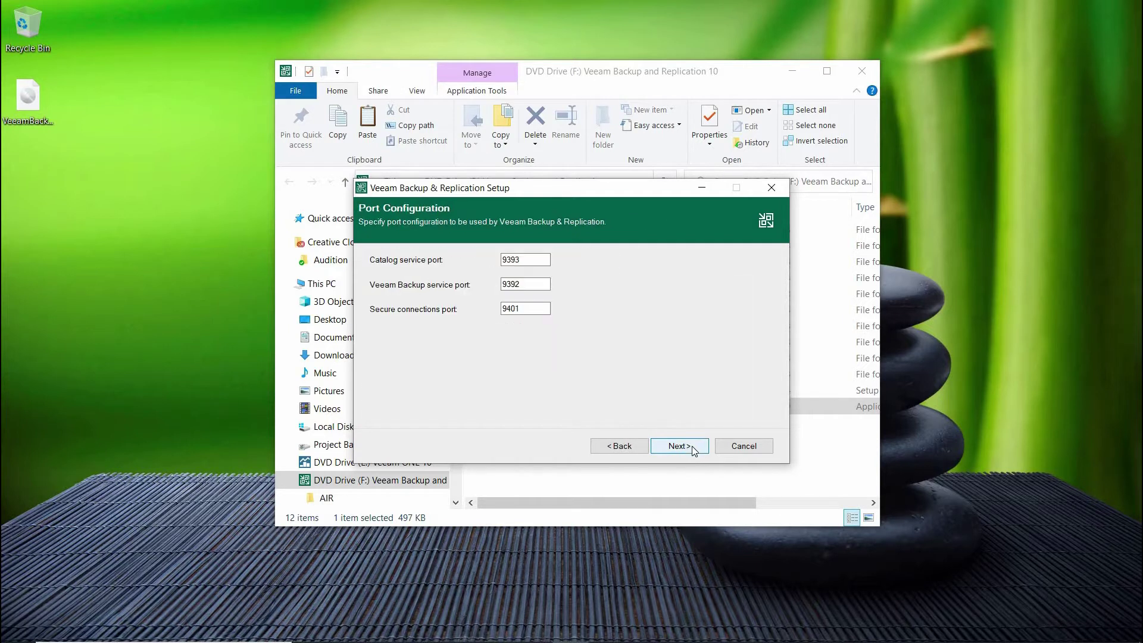
pyautogui.click(693, 450)
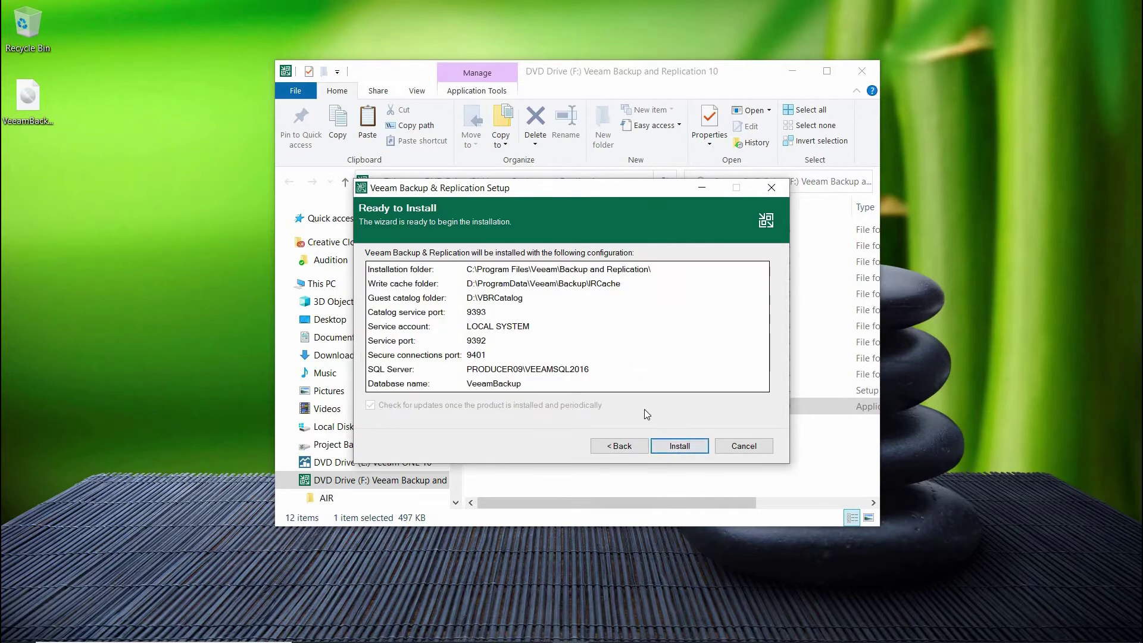
pyautogui.click(688, 455)
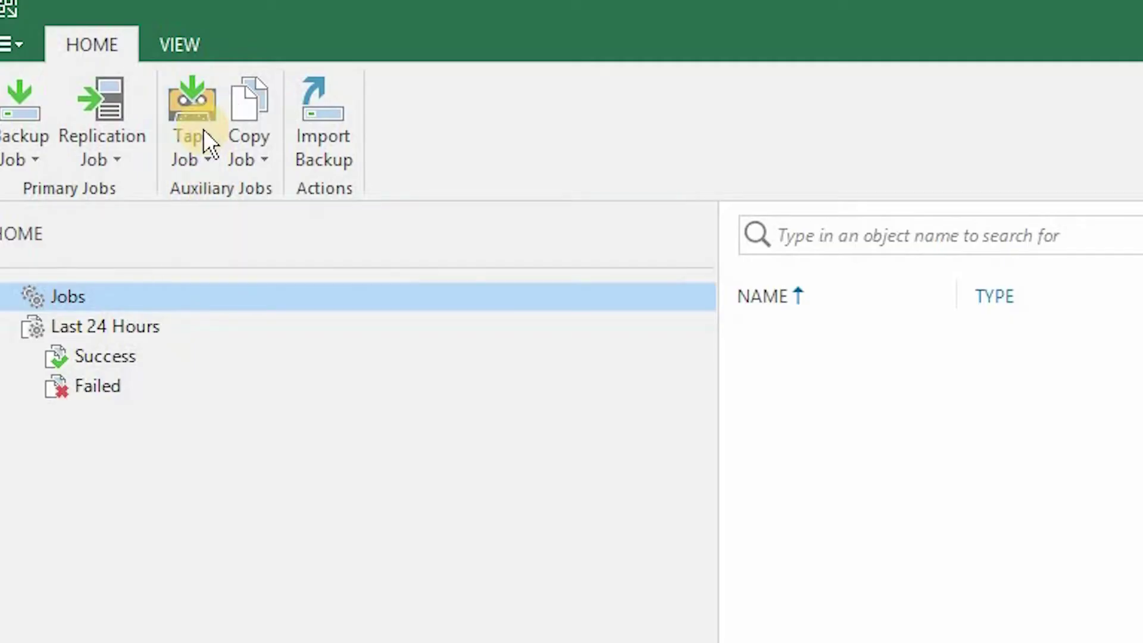
# Step: Show the available tape job types from the Home ribbon's Tape Job dropdown
pyautogui.click(202, 128)
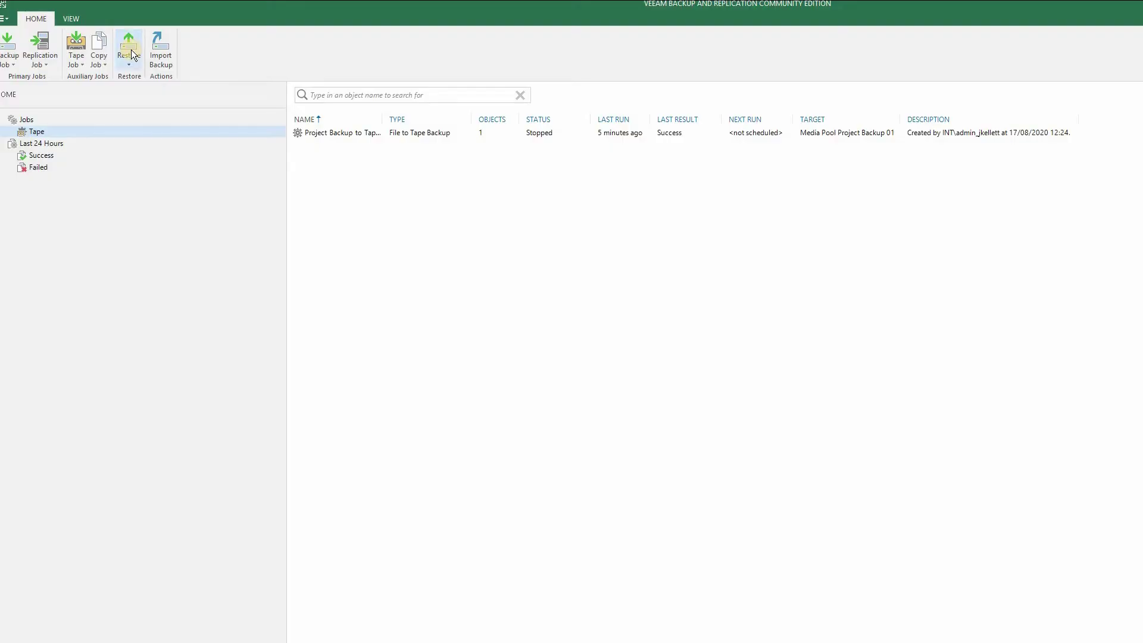
# Step: Start a Restore Files from tape wizard
pyautogui.click(129, 52)
pyautogui.click(423, 275)
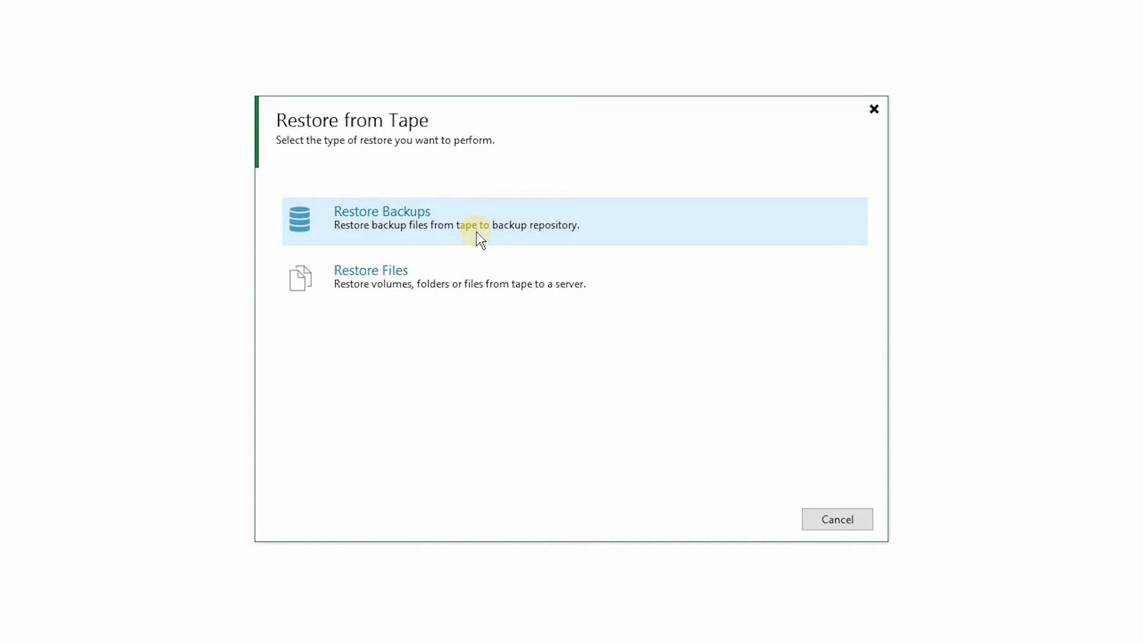
pyautogui.click(474, 284)
# Step: Add the project share, restore to Original location, choose Leave the existing file, and finish
pyautogui.press('Return')
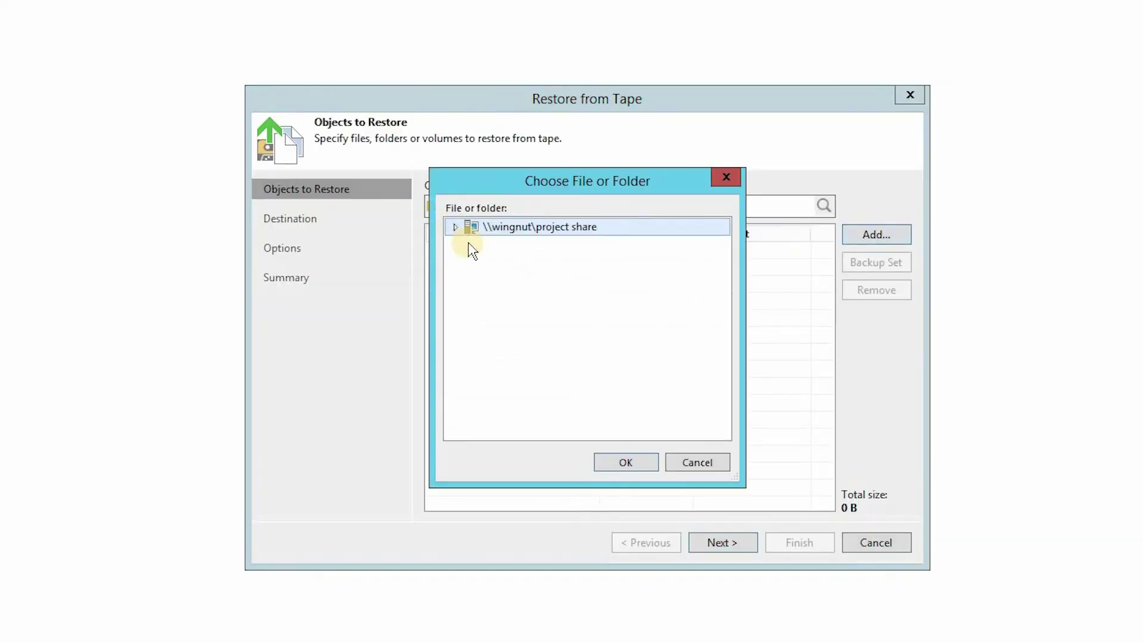
pyautogui.press('Return')
pyautogui.press('Return')
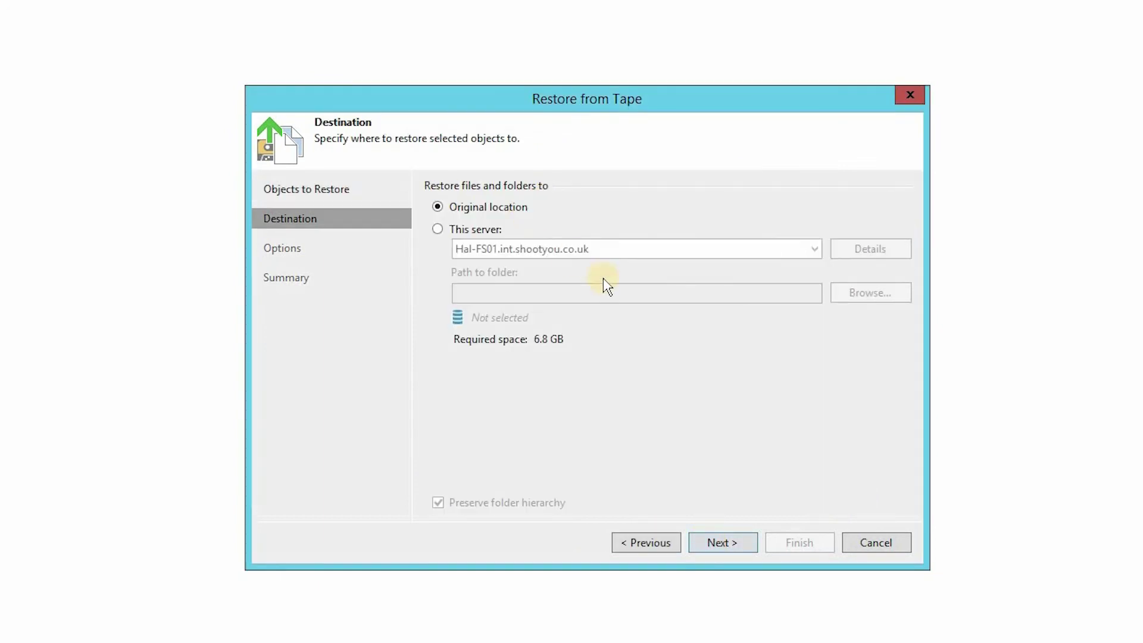
pyautogui.click(742, 541)
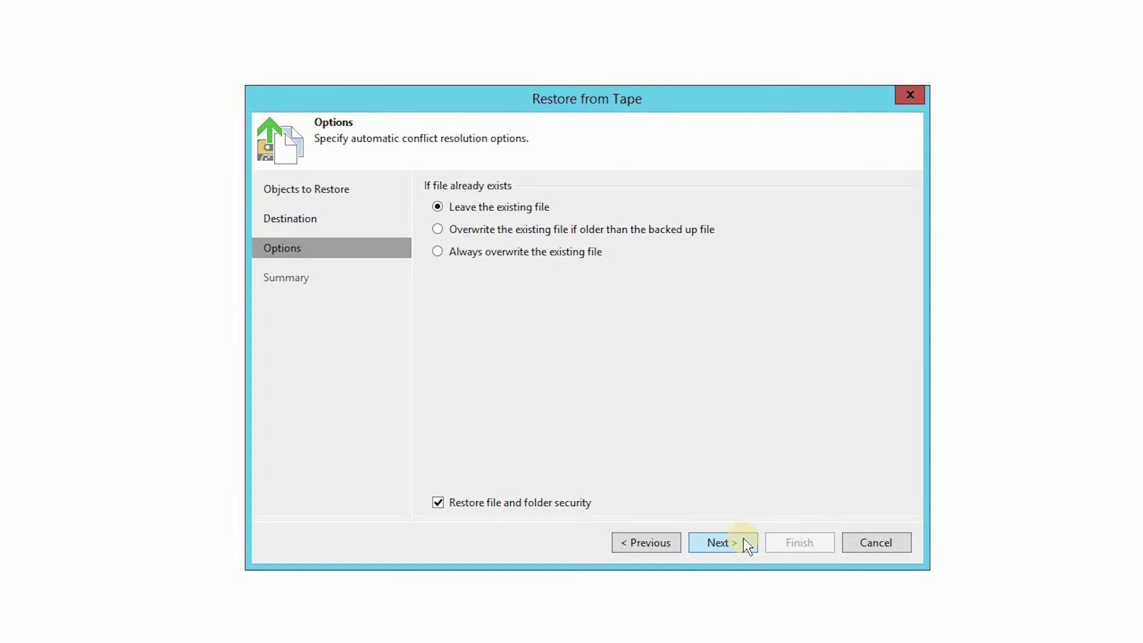
pyautogui.click(746, 543)
pyautogui.click(798, 542)
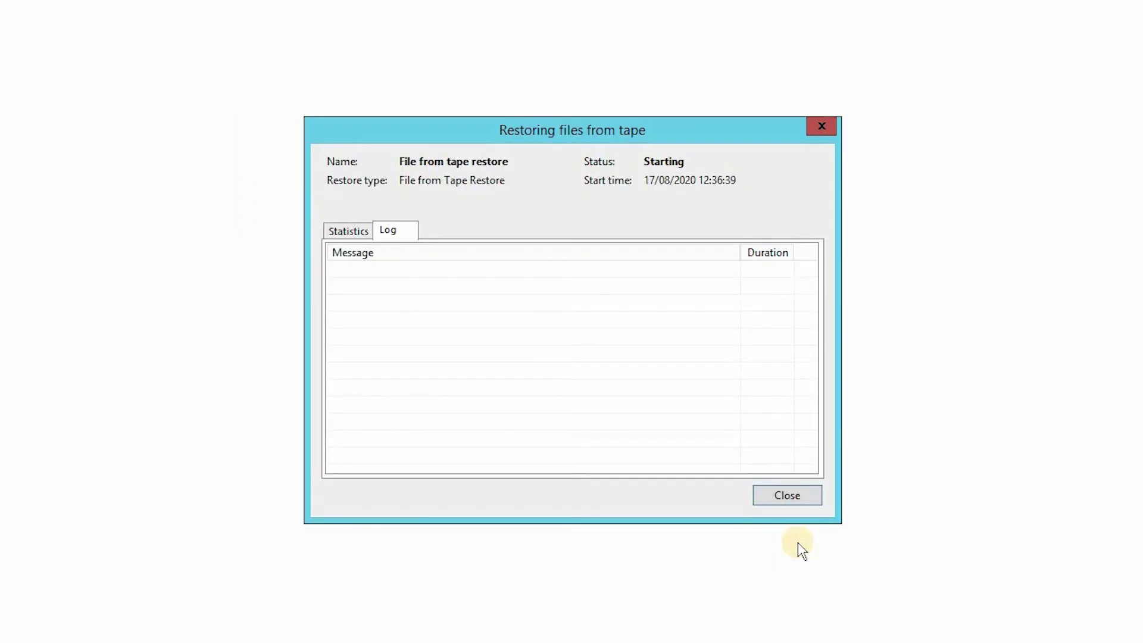